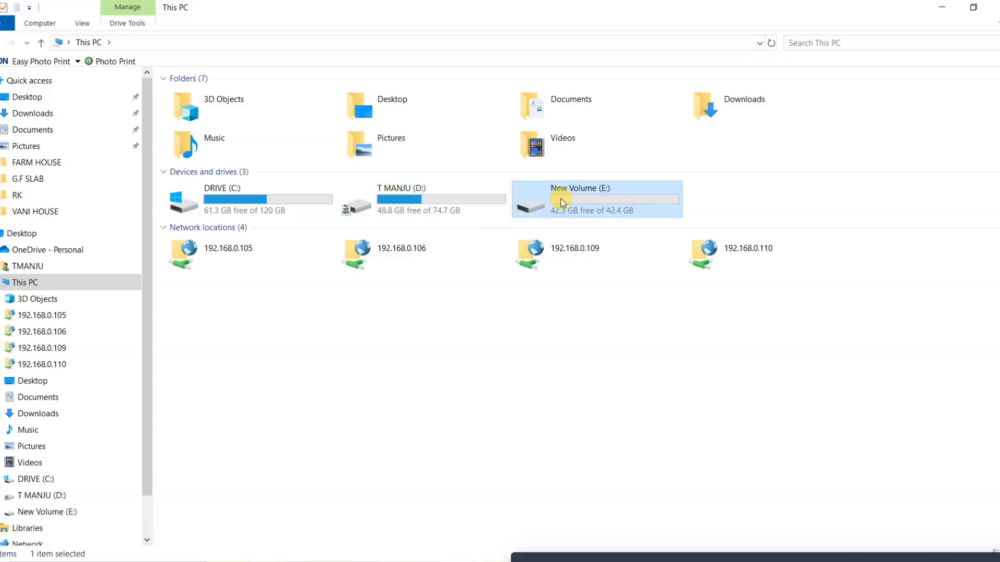
Refresh the desktop and move the This PC icon between the plot and MyEpson Portal icons.
{"action": "right_click", "coordinate": [26, 288]}
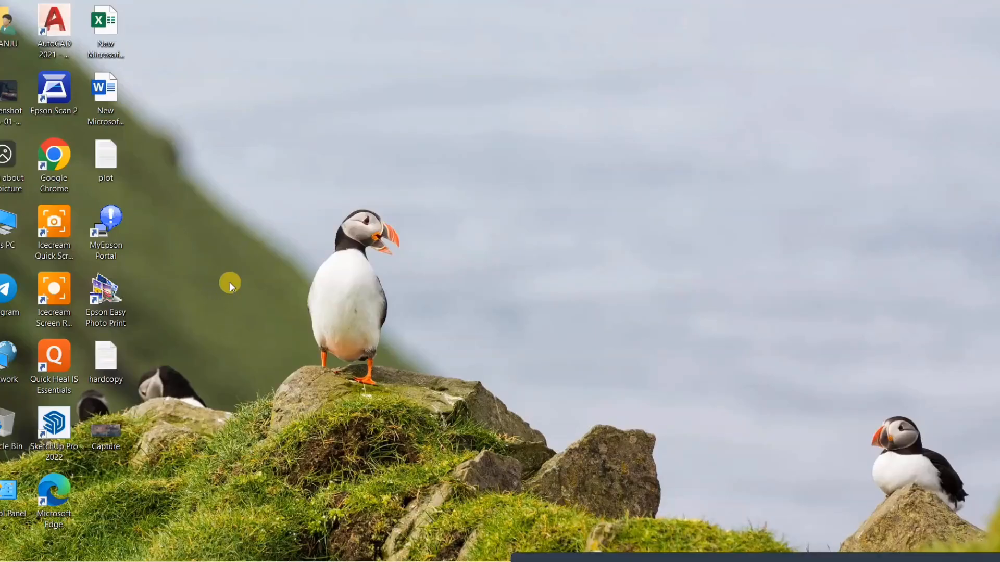
{"action": "right_click", "coordinate": [586, 99]}
{"action": "left_click", "coordinate": [616, 138]}
{"action": "right_click", "coordinate": [274, 120]}
{"action": "left_click", "coordinate": [300, 164]}
{"action": "left_click_drag", "start_coordinate": [10, 226], "coordinate": [260, 187]}
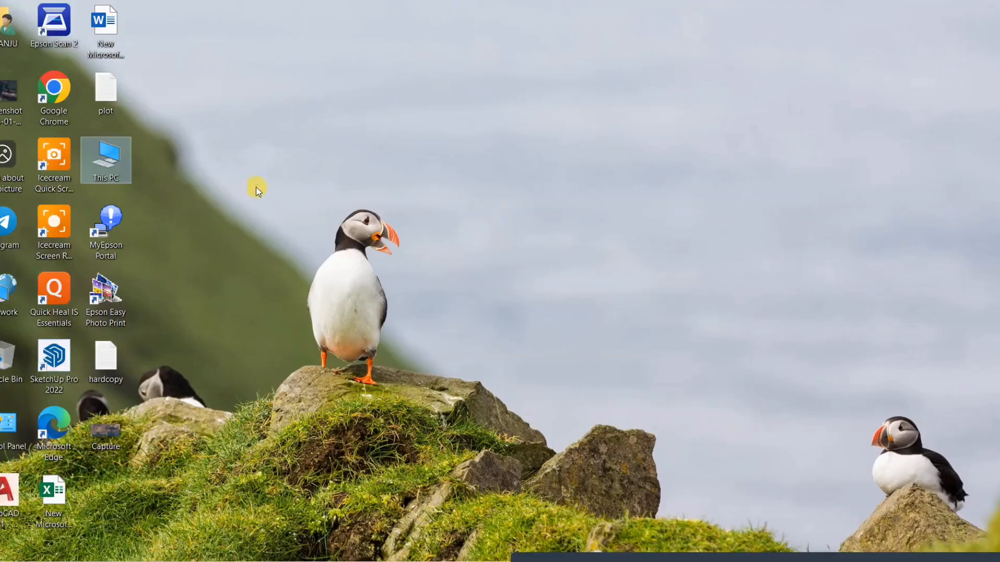
Open Computer Management from the This PC desktop icon and minimize its window.
{"action": "right_click", "coordinate": [116, 158]}
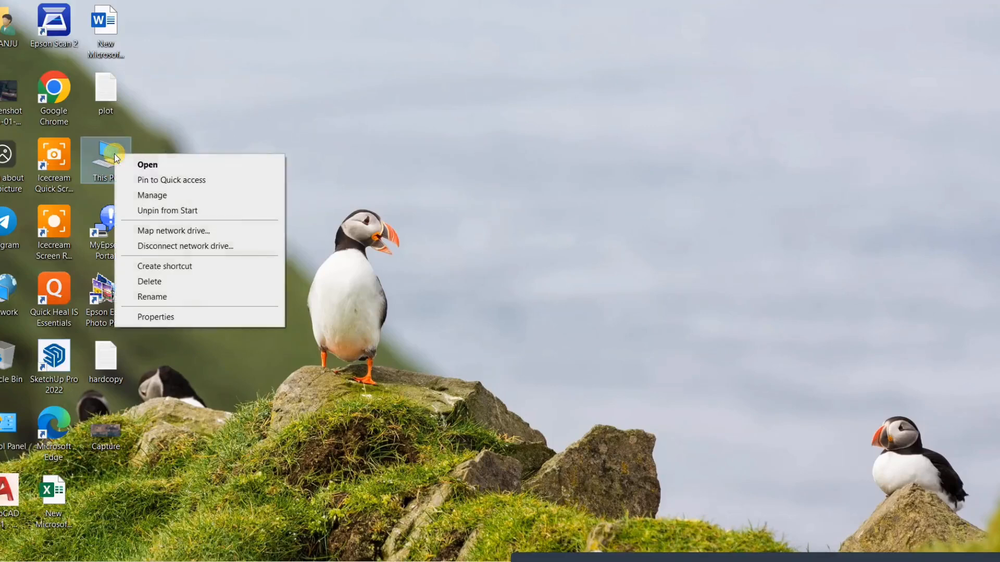
{"action": "left_click", "coordinate": [143, 196]}
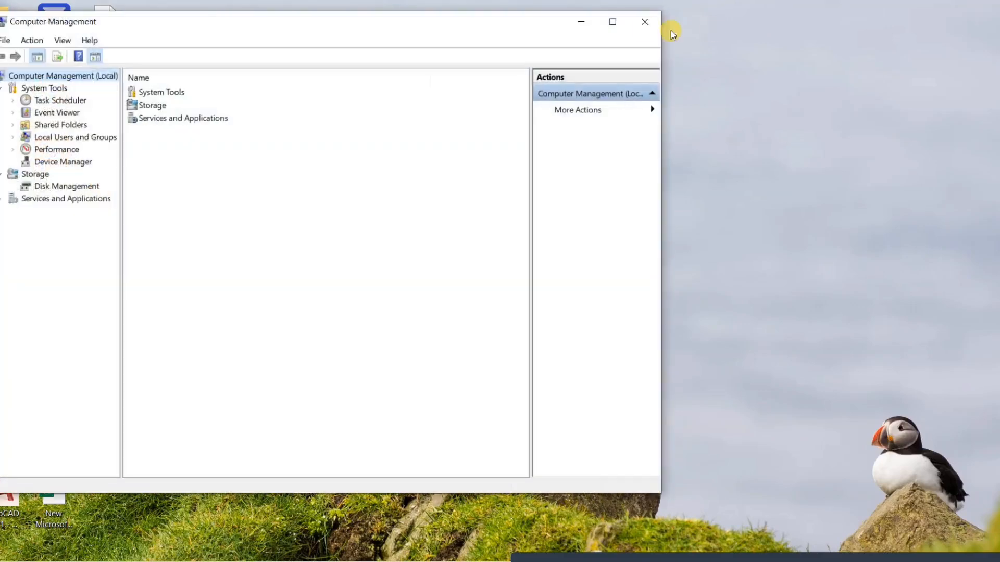
{"action": "left_click", "coordinate": [579, 24]}
Open This PC and examine the free space and total size of the C: and D: drives.
{"action": "double_click", "coordinate": [109, 165]}
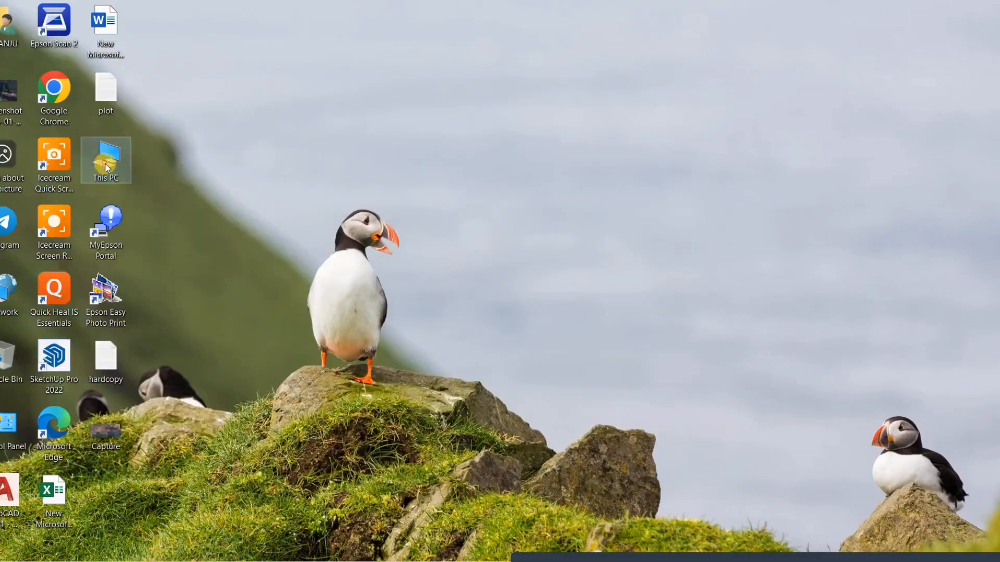
{"action": "left_click", "coordinate": [377, 207]}
{"action": "left_click", "coordinate": [289, 201]}
{"action": "left_click", "coordinate": [390, 197]}
{"action": "left_click", "coordinate": [306, 197]}
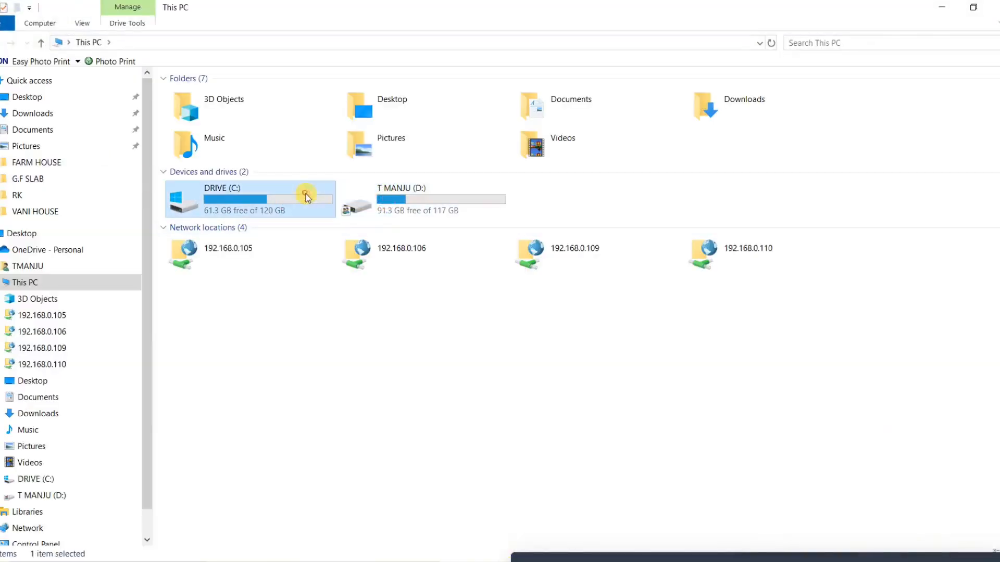
{"action": "left_click", "coordinate": [431, 211]}
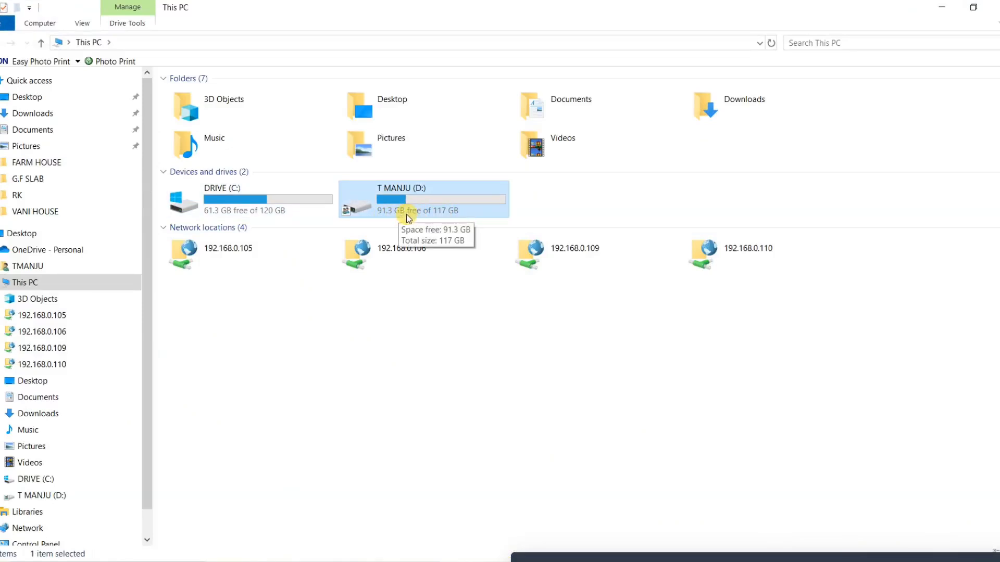
{"action": "left_click", "coordinate": [941, 8]}
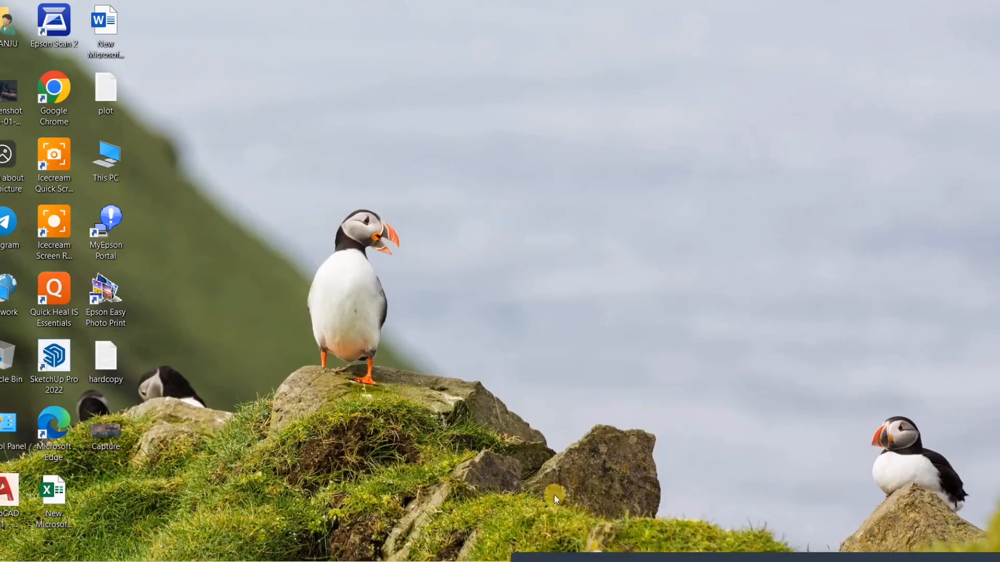
{"action": "key", "text": "alt+Tab"}
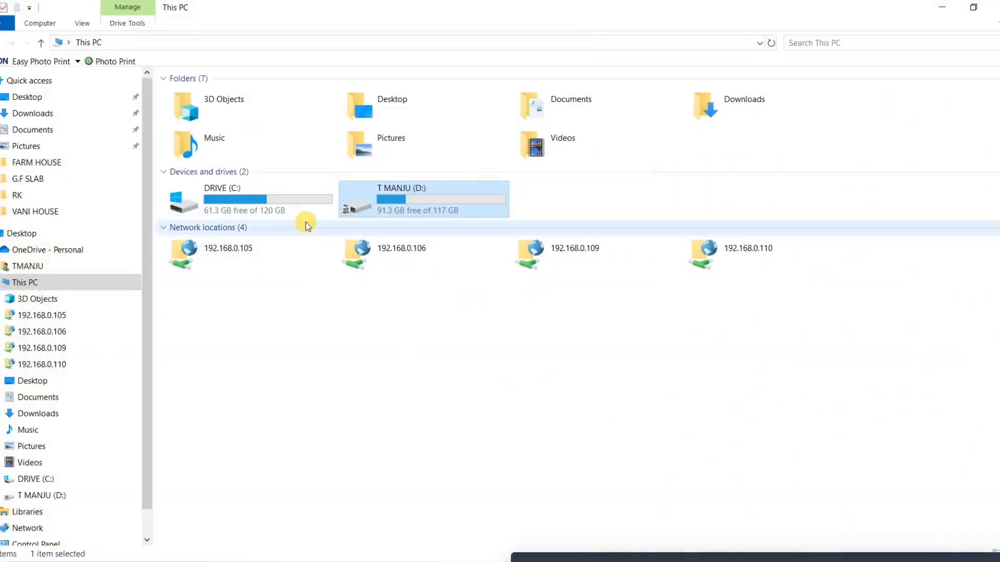
Open Computer Management for This PC and show Disk Management.
{"action": "right_click", "coordinate": [24, 286]}
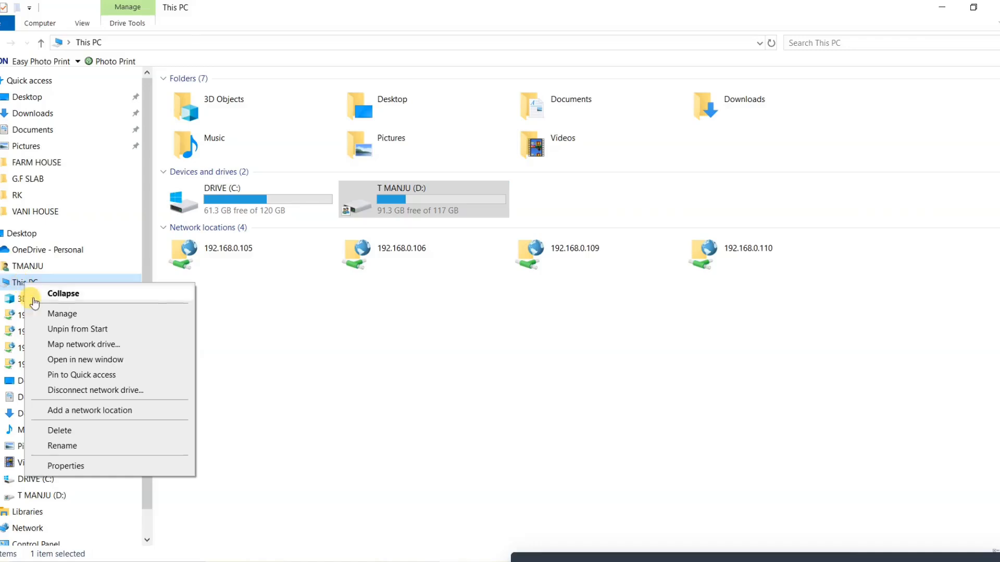
{"action": "left_click", "coordinate": [48, 314]}
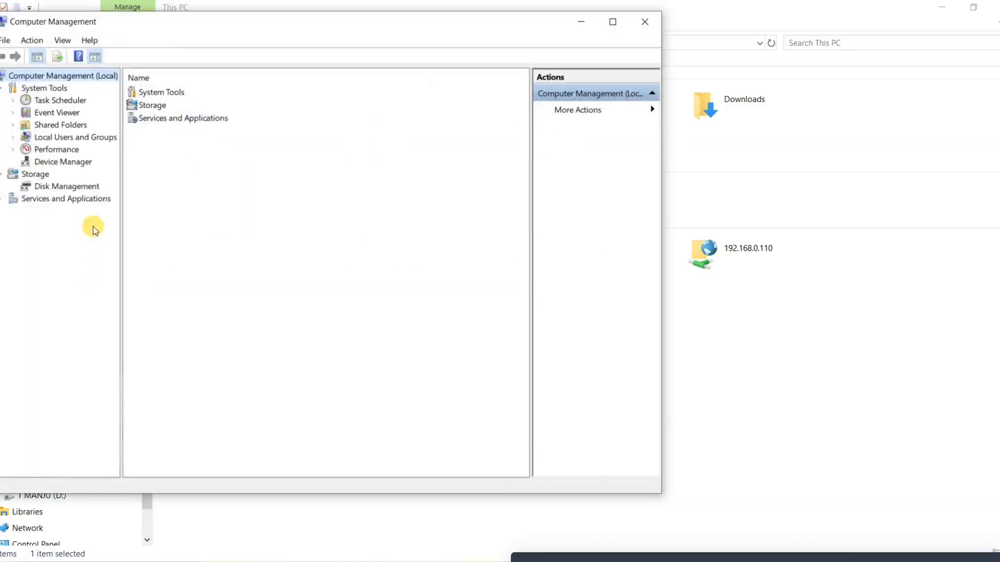
{"action": "left_click", "coordinate": [54, 188]}
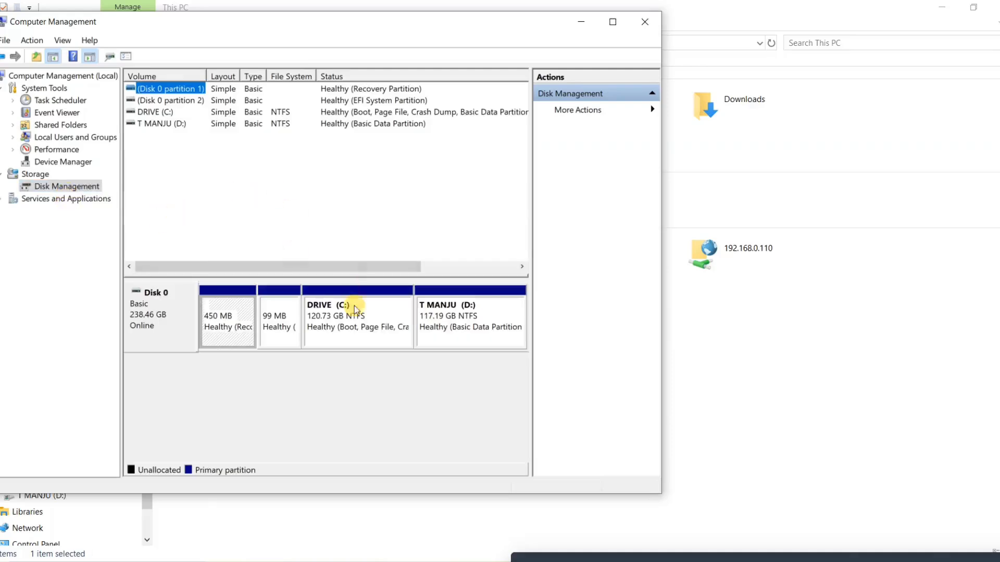
Shrink the D: volume on Disk 0 by 43452 MB.
{"action": "left_click", "coordinate": [453, 313]}
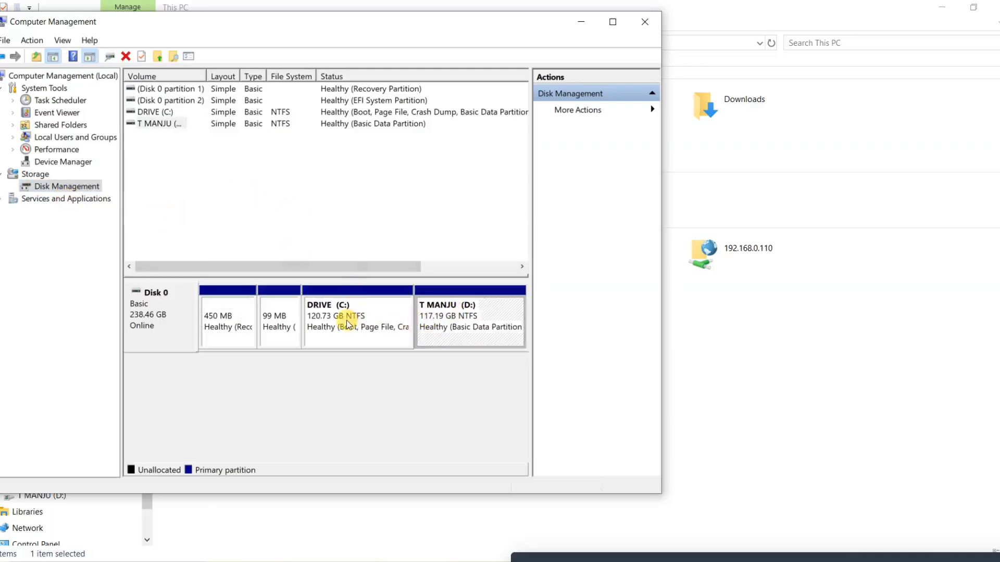
{"action": "right_click", "coordinate": [474, 311]}
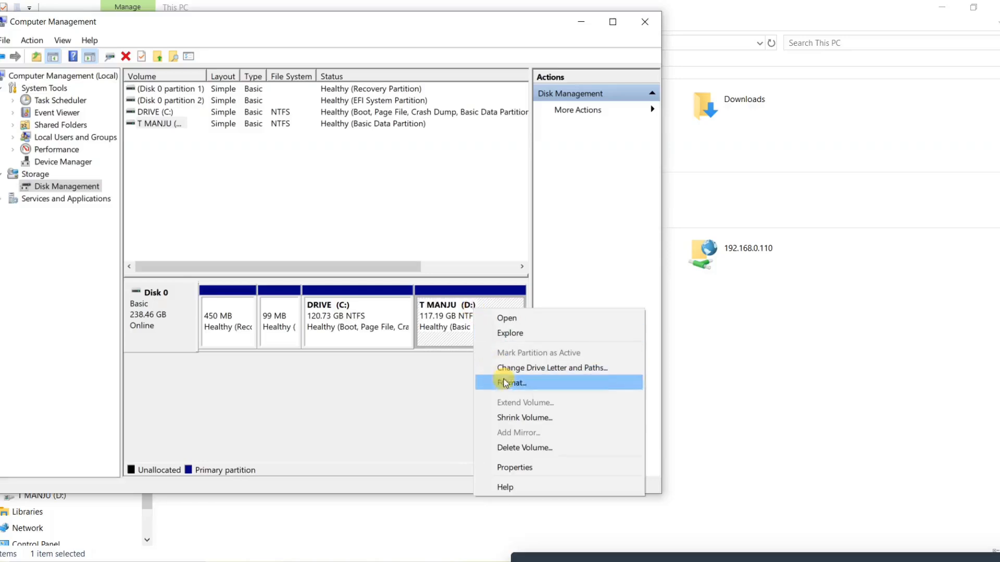
{"action": "left_click", "coordinate": [536, 417]}
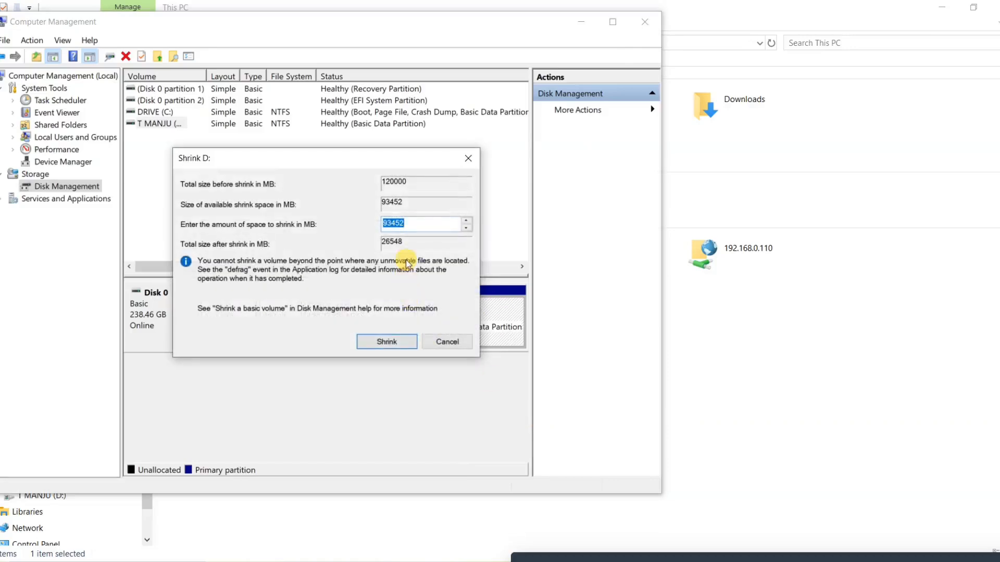
{"action": "left_click_drag", "start_coordinate": [375, 160], "coordinate": [272, 182]}
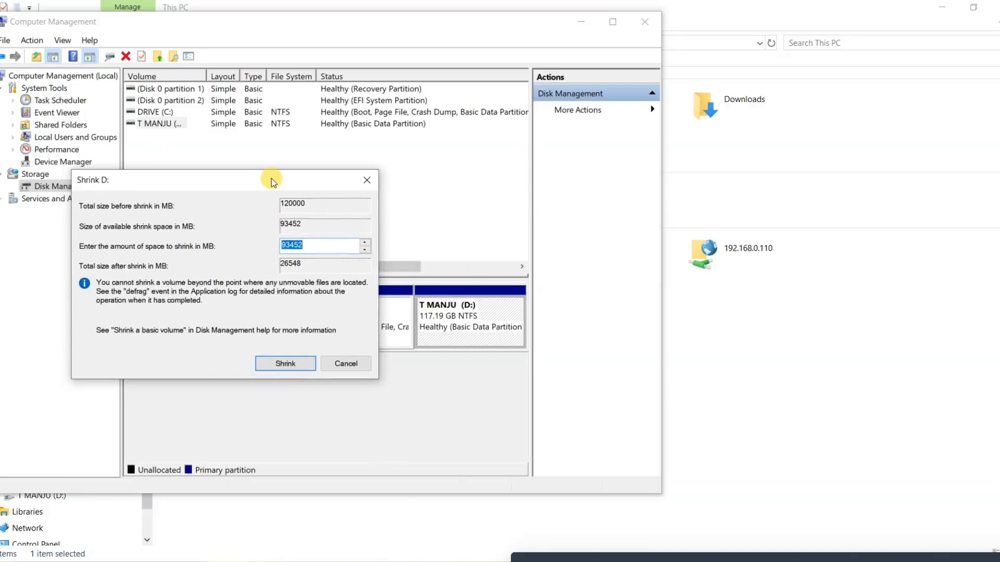
{"action": "left_click_drag", "start_coordinate": [272, 182], "coordinate": [239, 197]}
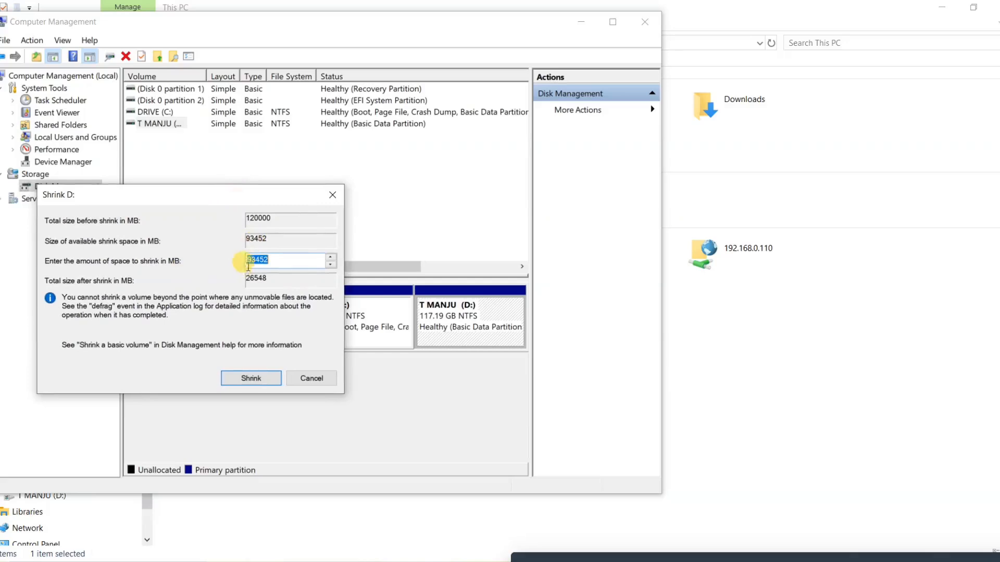
{"action": "left_click", "coordinate": [253, 262]}
{"action": "left_click_drag", "start_coordinate": [251, 260], "coordinate": [247, 260]}
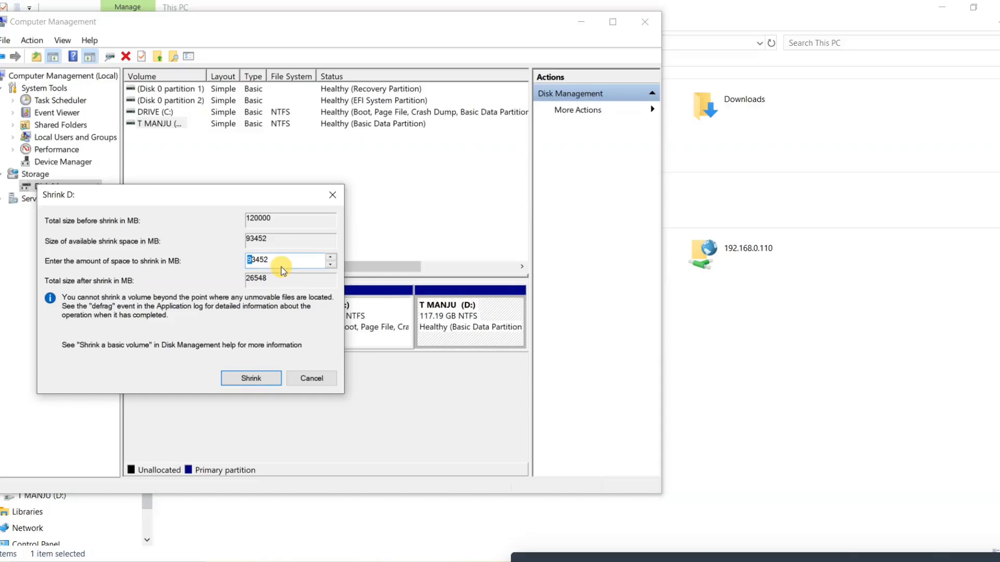
{"action": "type", "text": "4"}
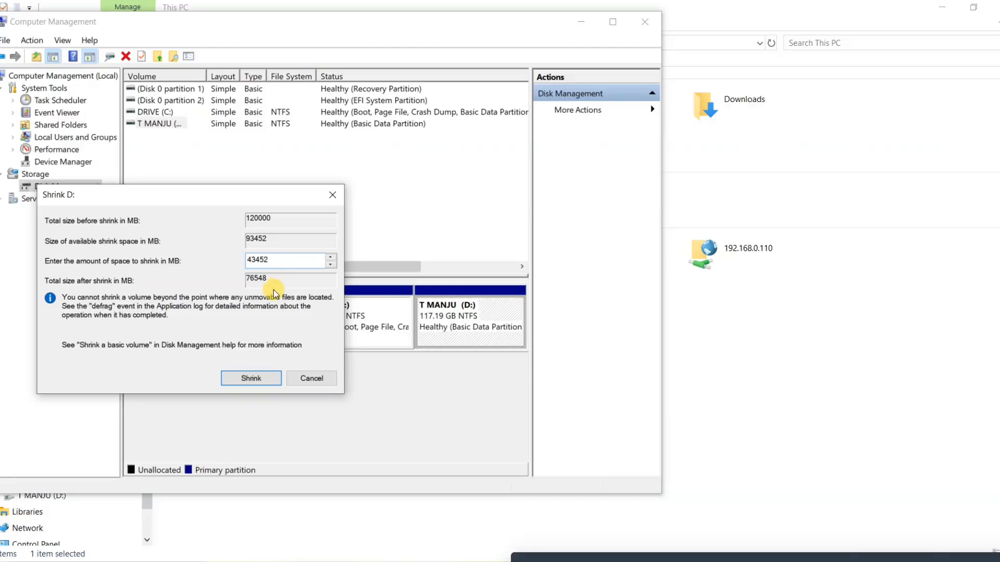
{"action": "left_click", "coordinate": [242, 381]}
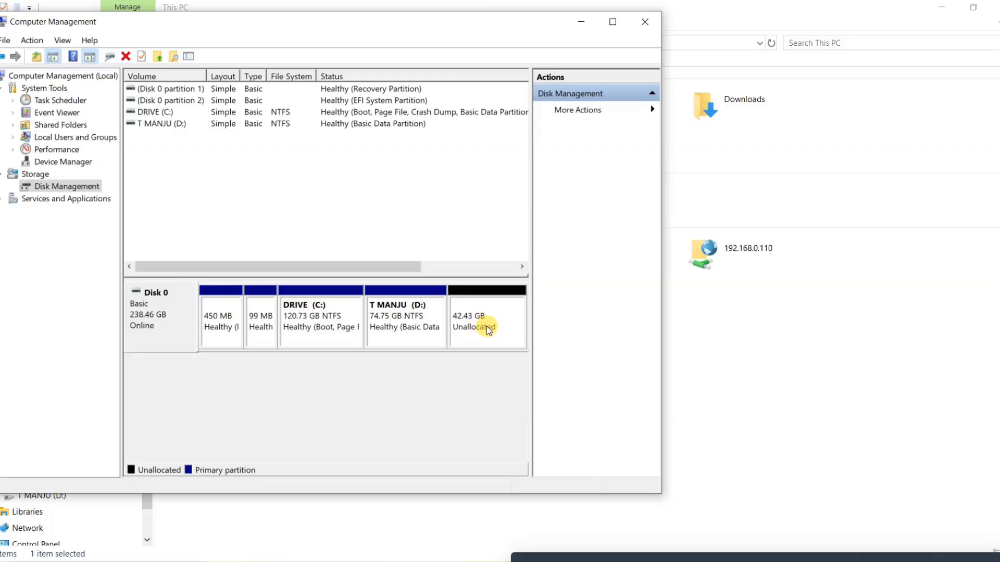
Select the unallocated space on Disk 0, refresh This PC and check the D: drive's size.
{"action": "left_click", "coordinate": [466, 324]}
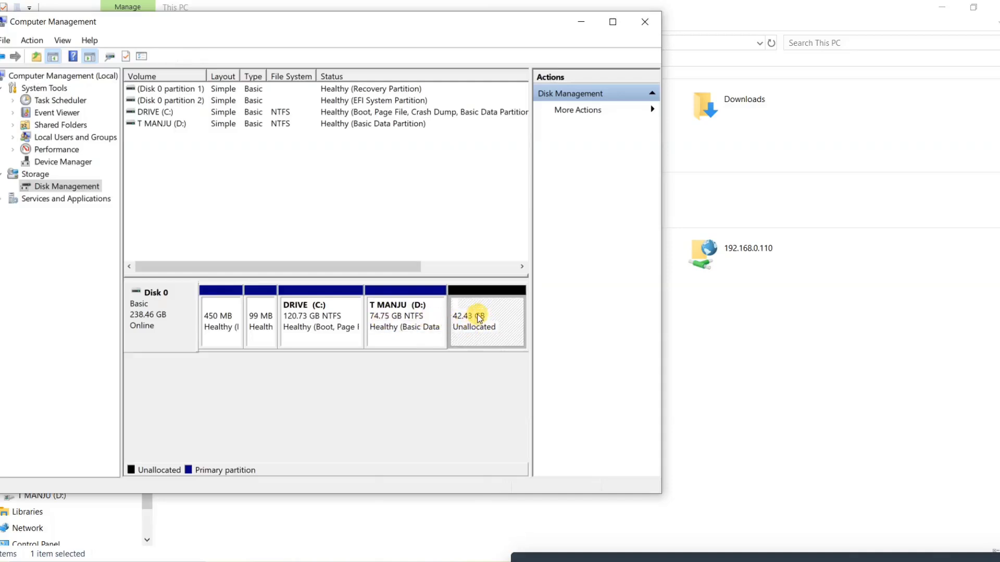
{"action": "left_click", "coordinate": [444, 516]}
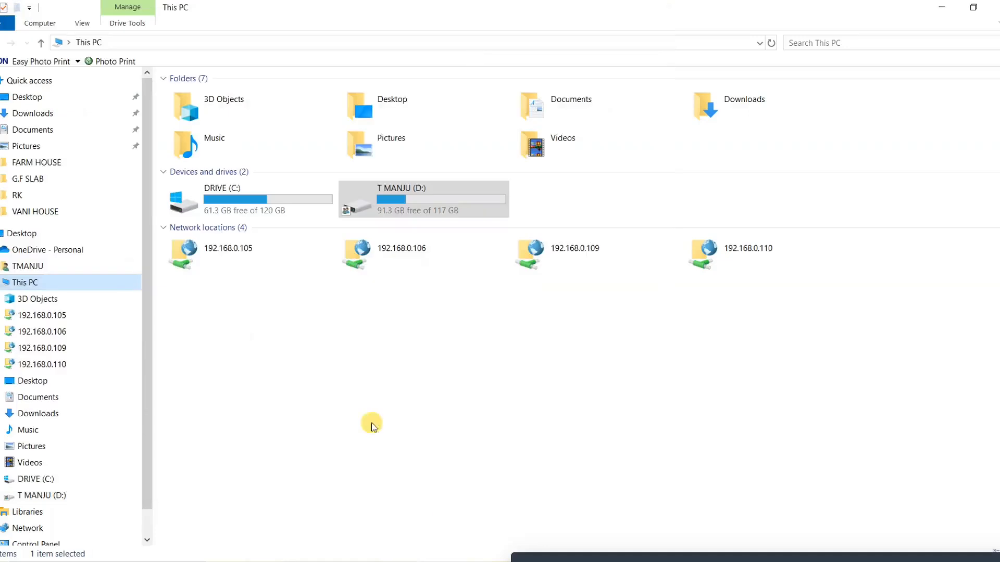
{"action": "right_click", "coordinate": [438, 306]}
{"action": "left_click", "coordinate": [453, 354]}
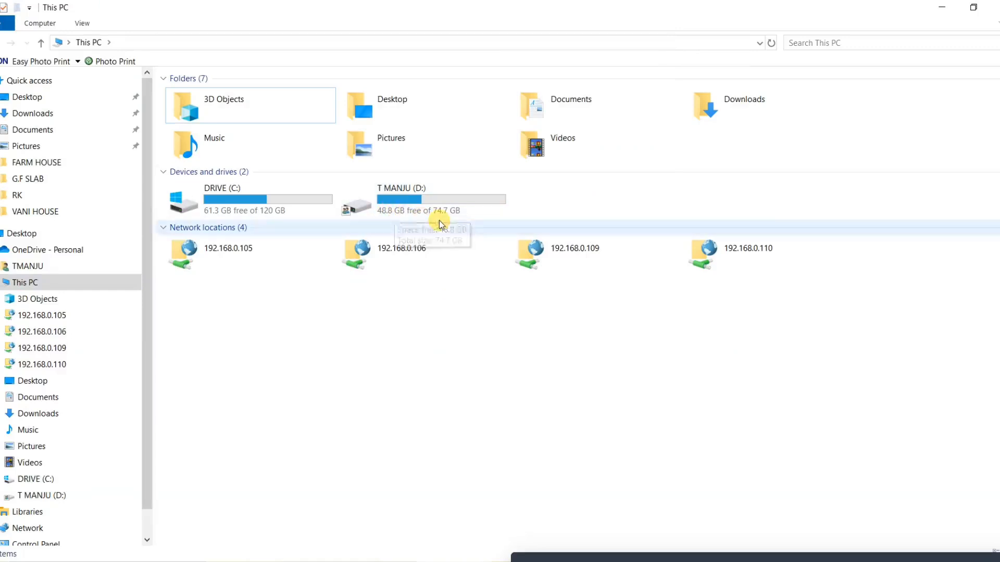
{"action": "left_click", "coordinate": [941, 11]}
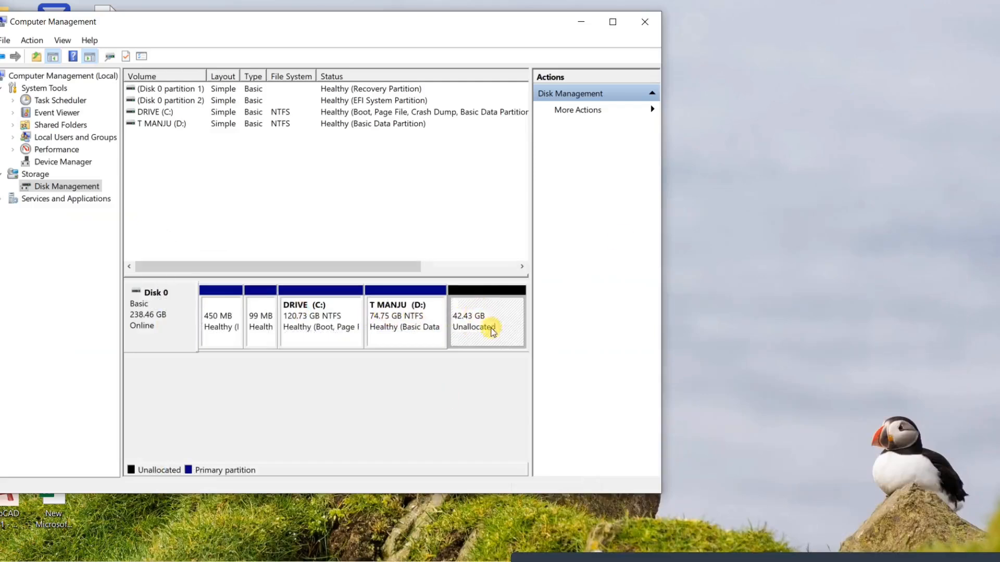
Create a 43451 MB simple volume in the unallocated space with drive letter E, quick-formatted as NTFS and labelled New Volume.
{"action": "right_click", "coordinate": [489, 312]}
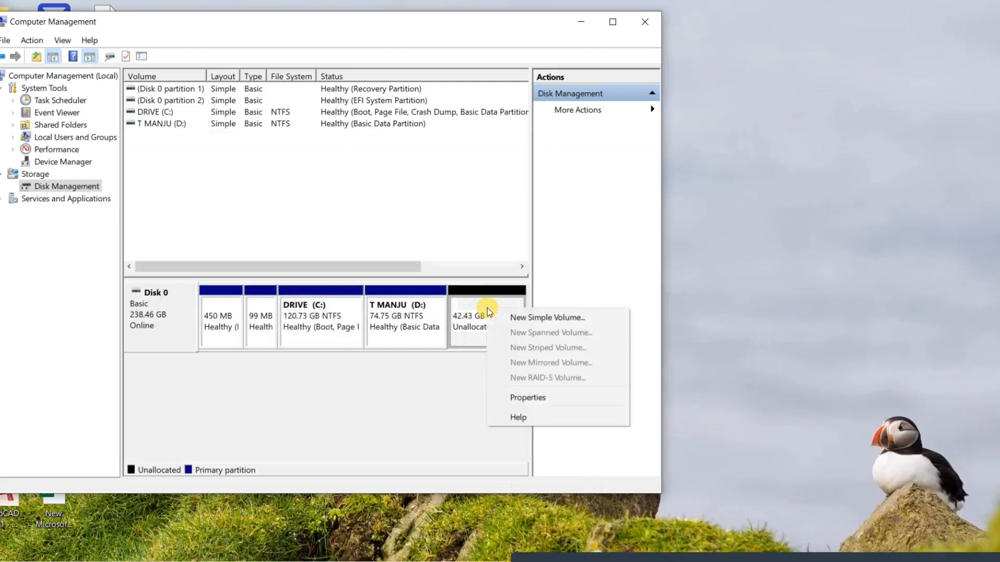
{"action": "left_click", "coordinate": [545, 318]}
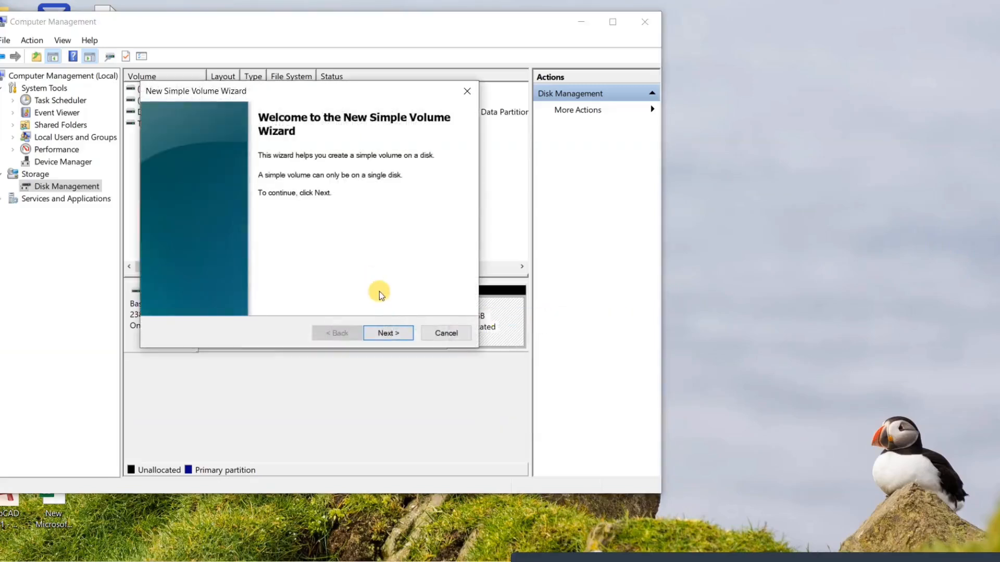
{"action": "left_click", "coordinate": [390, 334]}
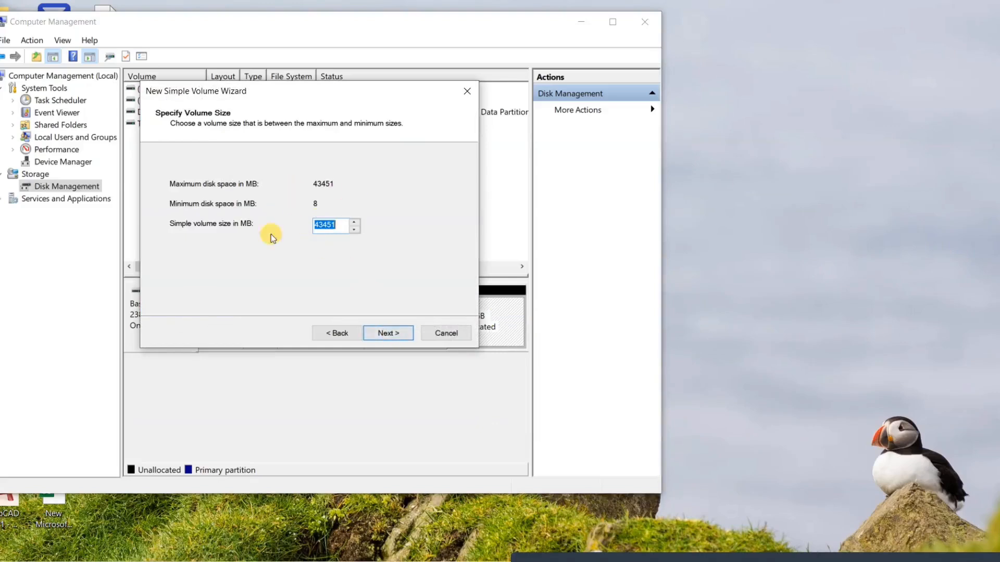
{"action": "left_click", "coordinate": [396, 334]}
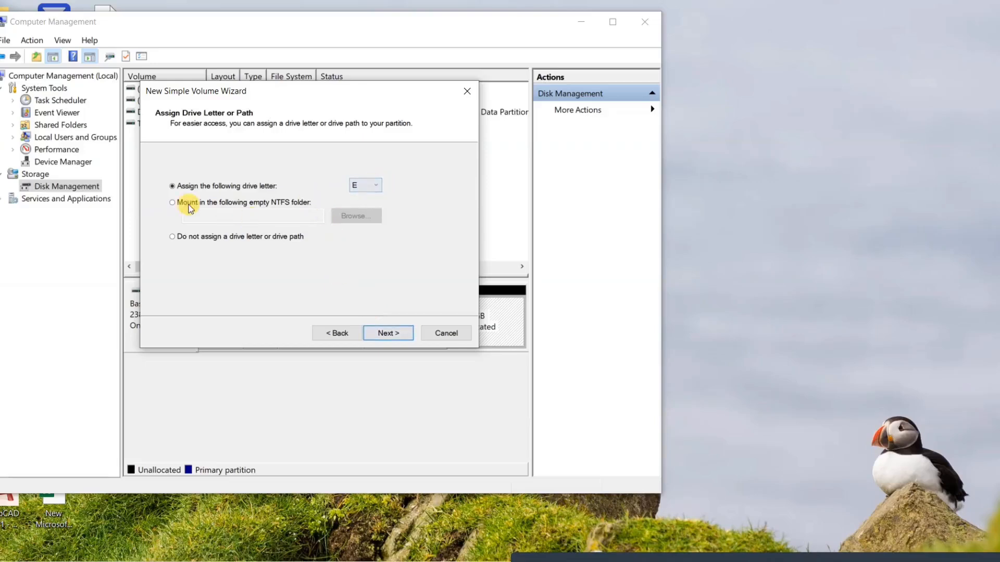
{"action": "left_click", "coordinate": [408, 333]}
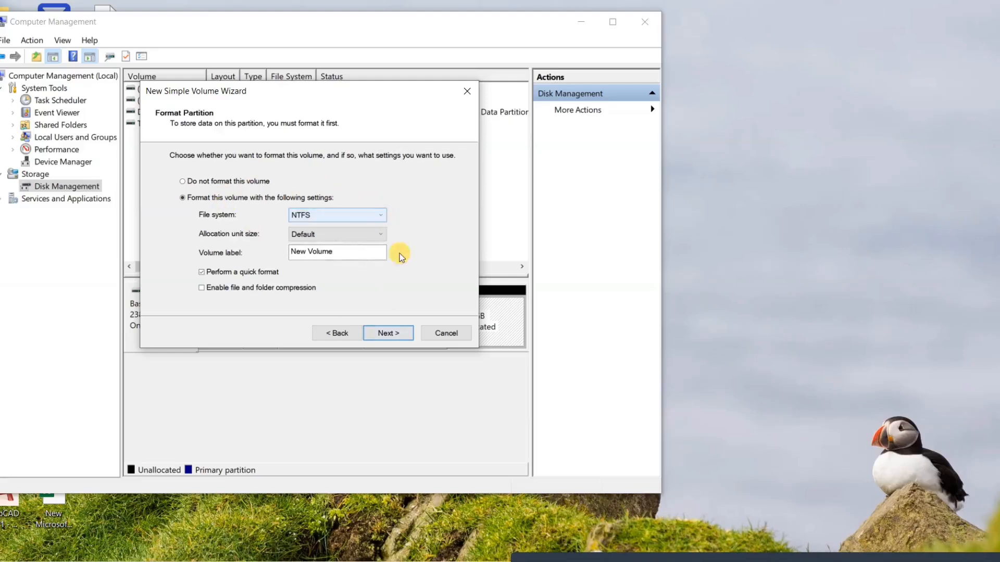
{"action": "left_click", "coordinate": [403, 332]}
{"action": "left_click", "coordinate": [404, 332]}
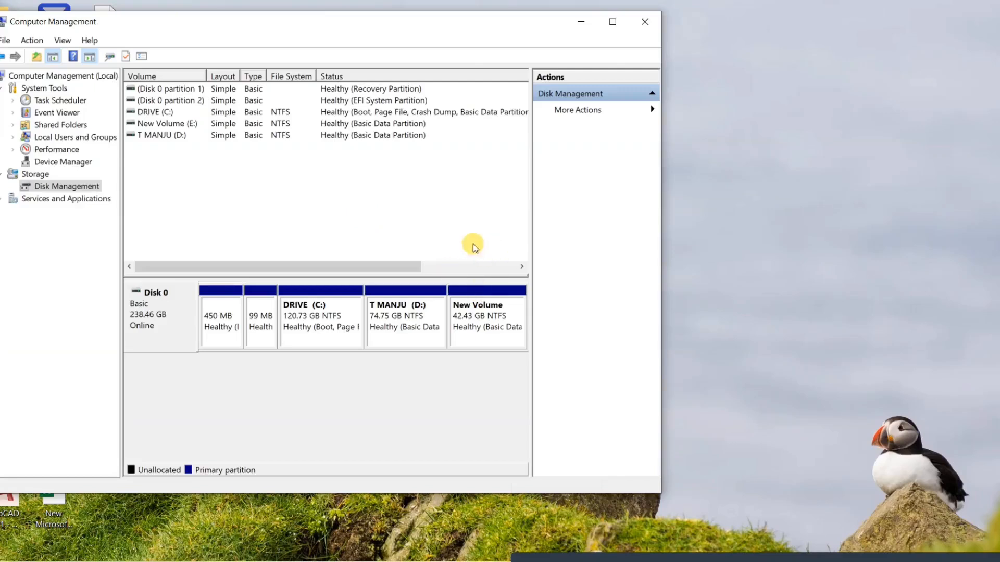
Close Computer Management, open This PC and inspect the size and contents of the New Volume (E:) drive.
{"action": "left_click", "coordinate": [645, 21]}
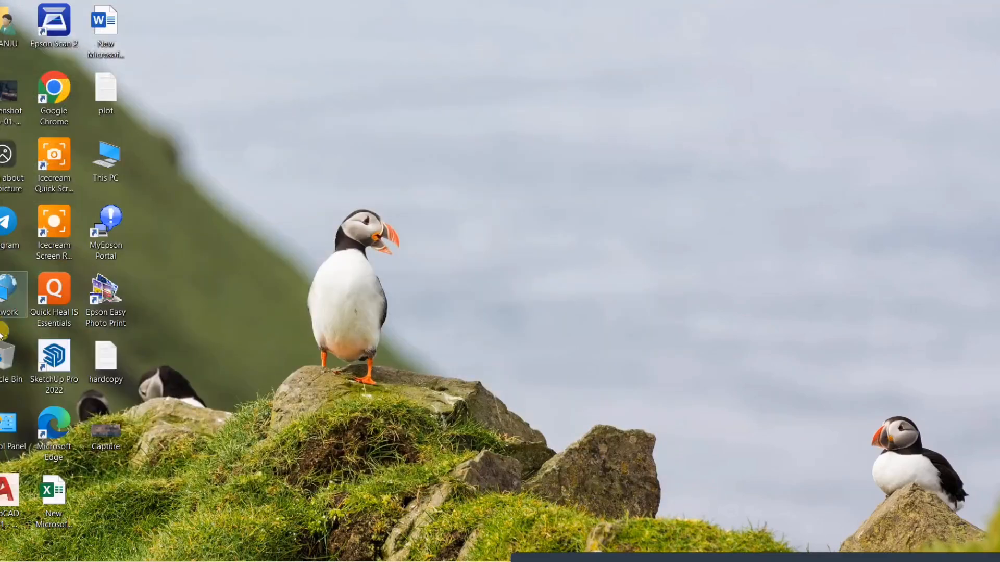
{"action": "double_click", "coordinate": [108, 163]}
{"action": "left_click", "coordinate": [746, 10]}
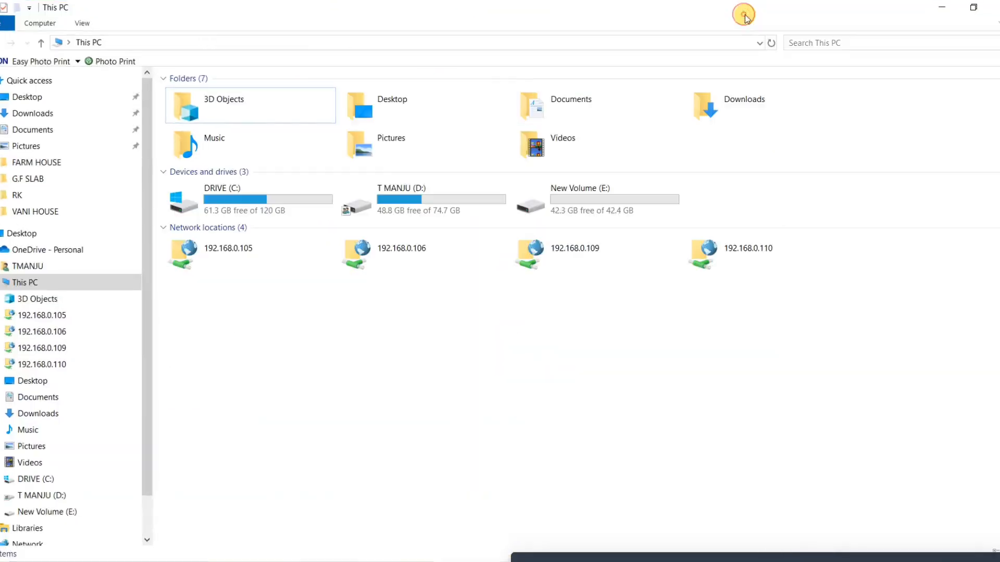
{"action": "left_click", "coordinate": [618, 200]}
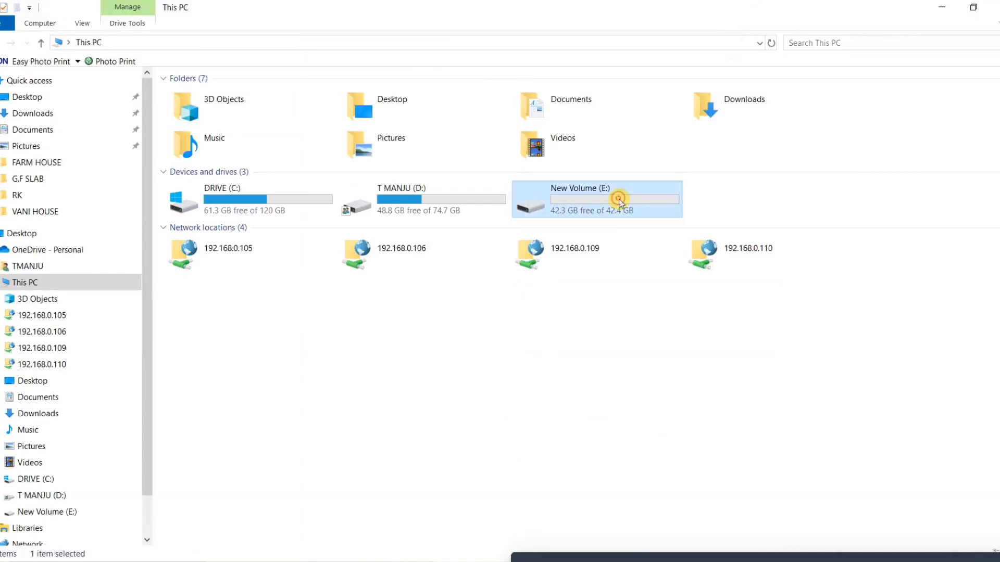
{"action": "left_click", "coordinate": [466, 196]}
{"action": "left_click", "coordinate": [568, 196]}
{"action": "double_click", "coordinate": [598, 207]}
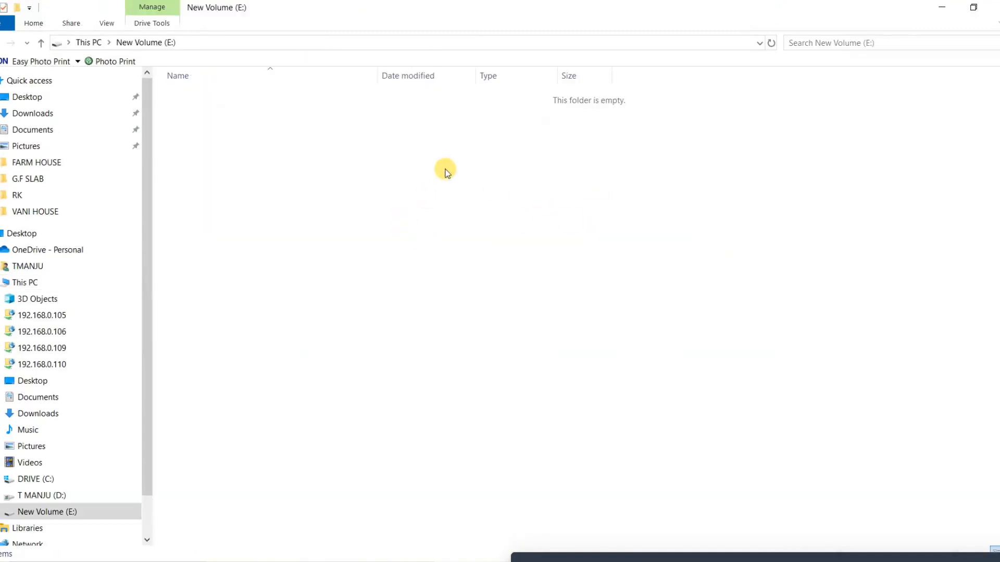
{"action": "left_click", "coordinate": [88, 42]}
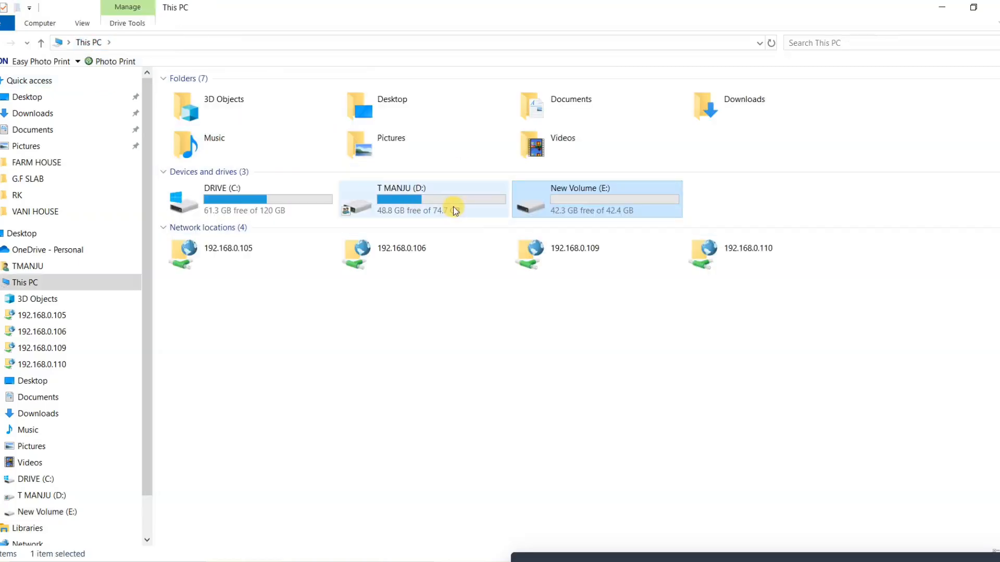
Inspect the files on the D: drive and the contents of New Volume (E:), returning to This PC.
{"action": "double_click", "coordinate": [453, 206]}
{"action": "scroll", "coordinate": [274, 222], "scroll_direction": "down", "scroll_amount": 15}
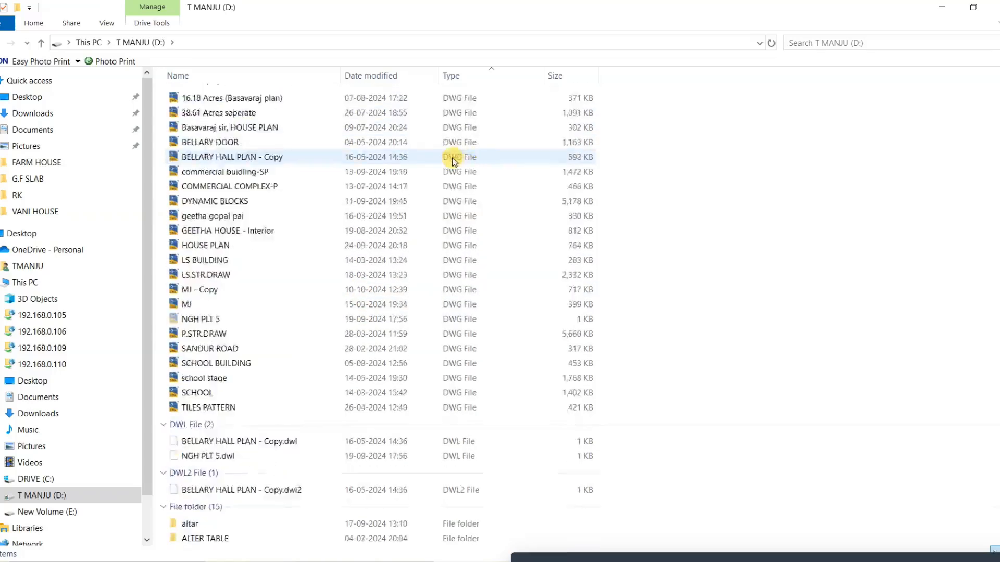
{"action": "left_click", "coordinate": [133, 42]}
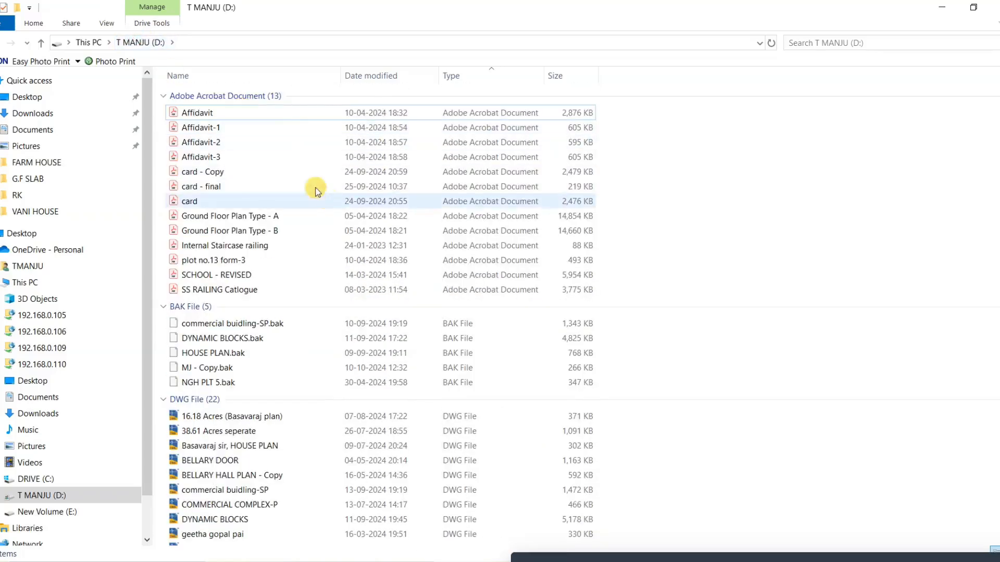
{"action": "left_click", "coordinate": [90, 43]}
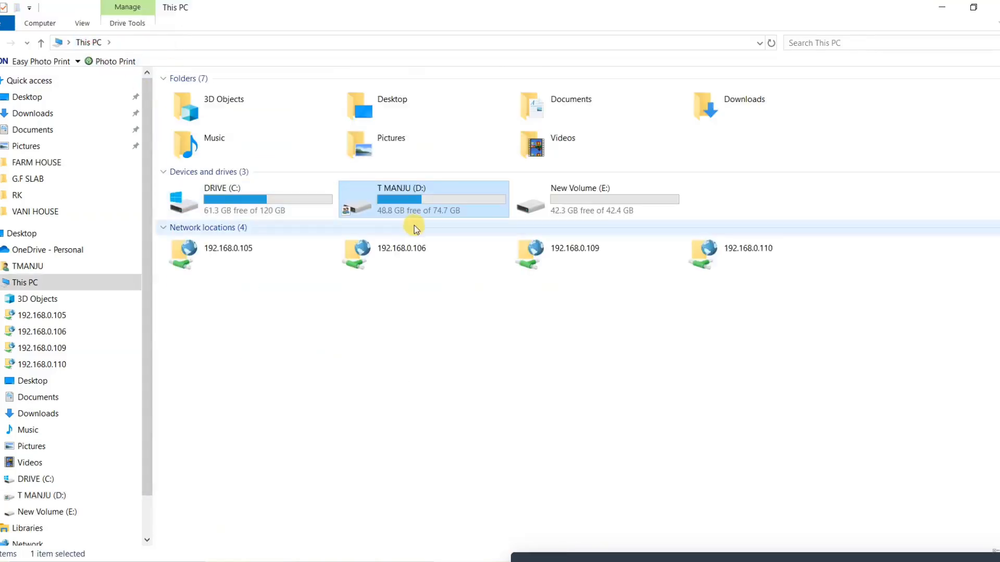
{"action": "left_click", "coordinate": [611, 205]}
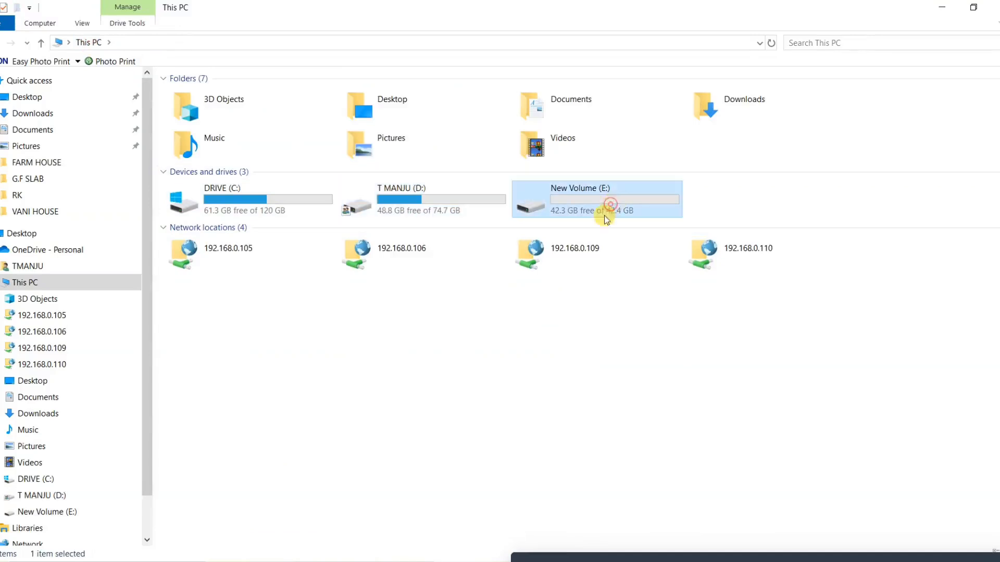
{"action": "double_click", "coordinate": [581, 201]}
{"action": "left_click", "coordinate": [89, 44]}
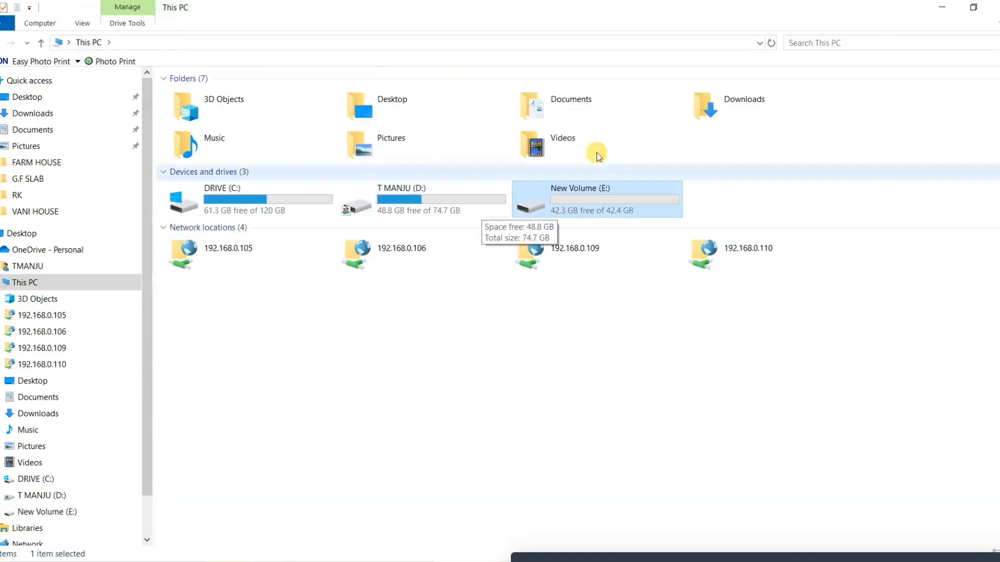
{"action": "left_click", "coordinate": [934, 5]}
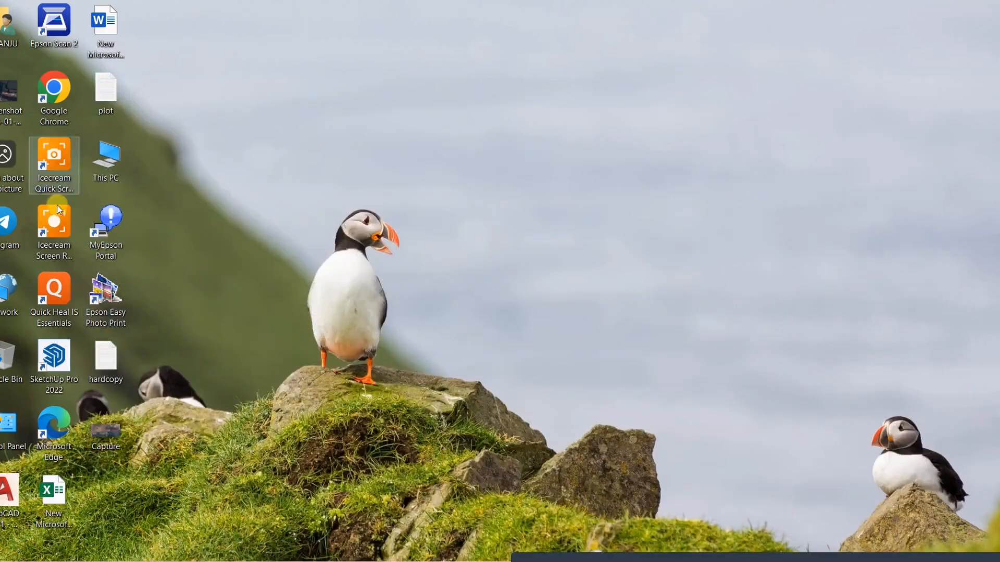
{"action": "left_click", "coordinate": [14, 95]}
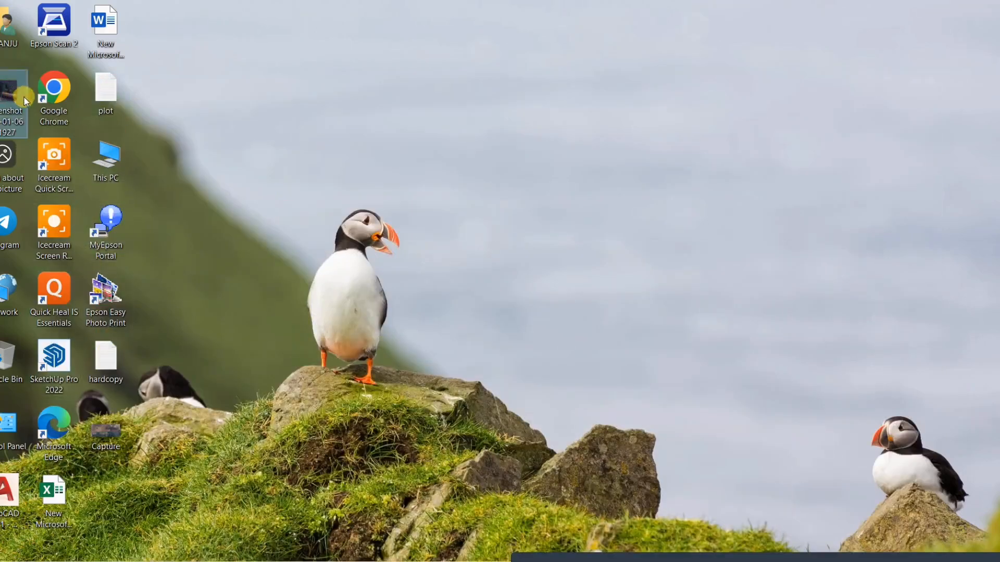
{"action": "key", "text": "alt+Tab"}
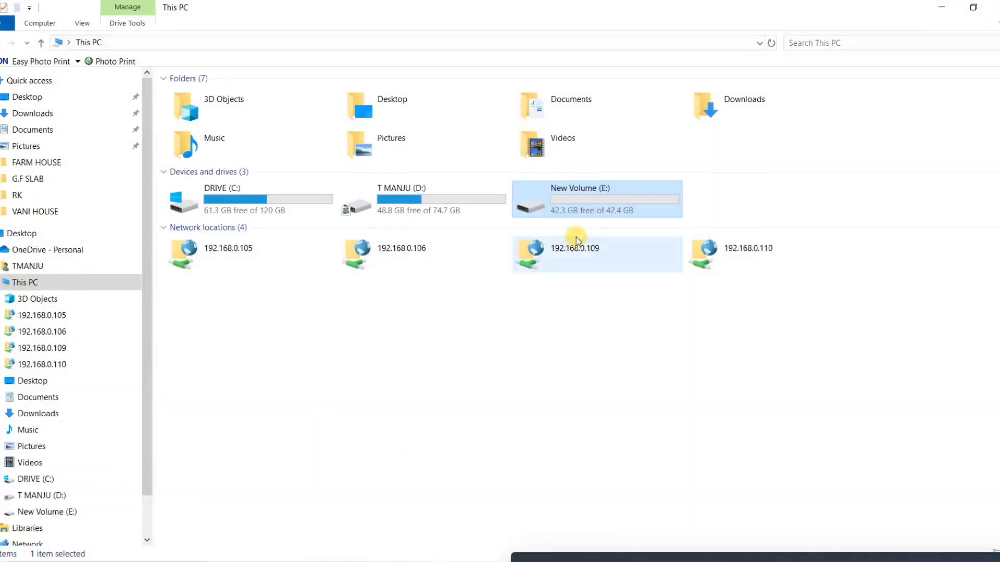
{"action": "double_click", "coordinate": [598, 202]}
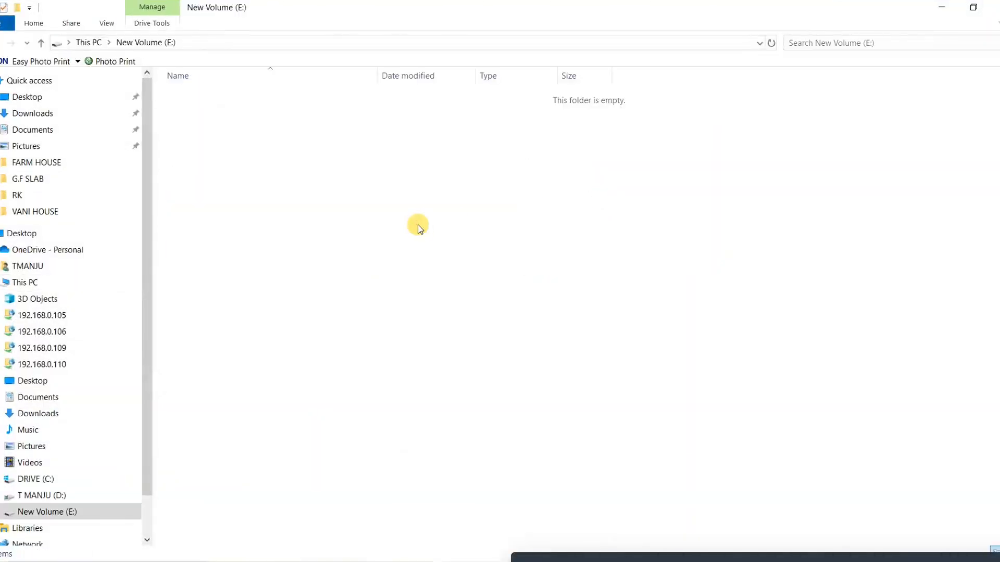
{"action": "key", "text": "ctrl+v"}
{"action": "left_click", "coordinate": [258, 164]}
{"action": "left_click", "coordinate": [211, 98]}
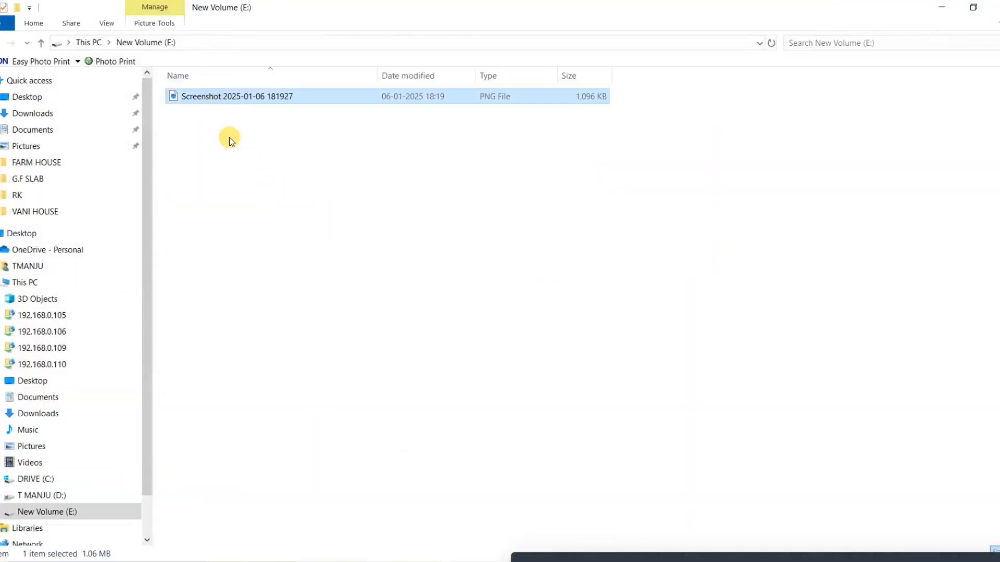
{"action": "left_click", "coordinate": [80, 43]}
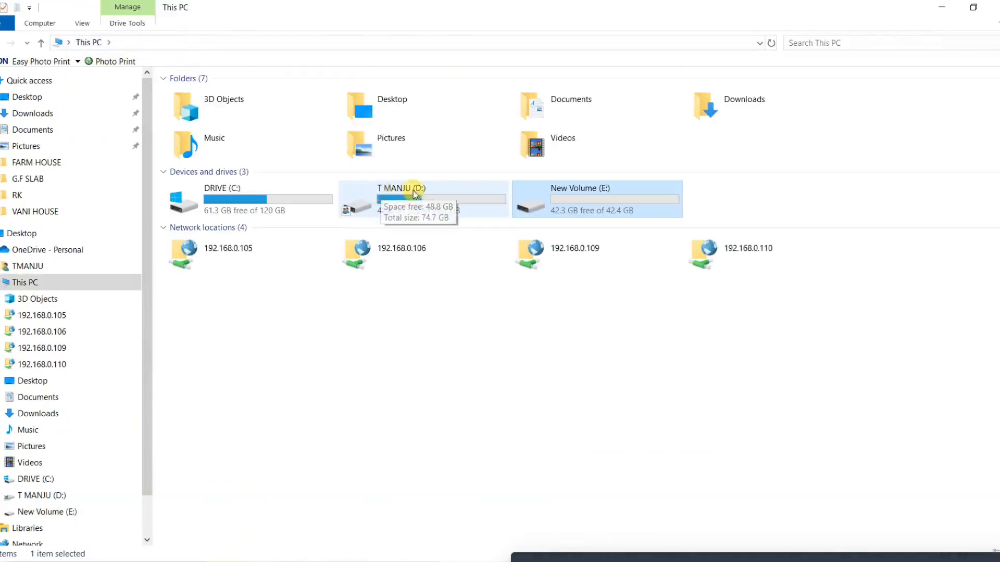
{"action": "left_click", "coordinate": [561, 202]}
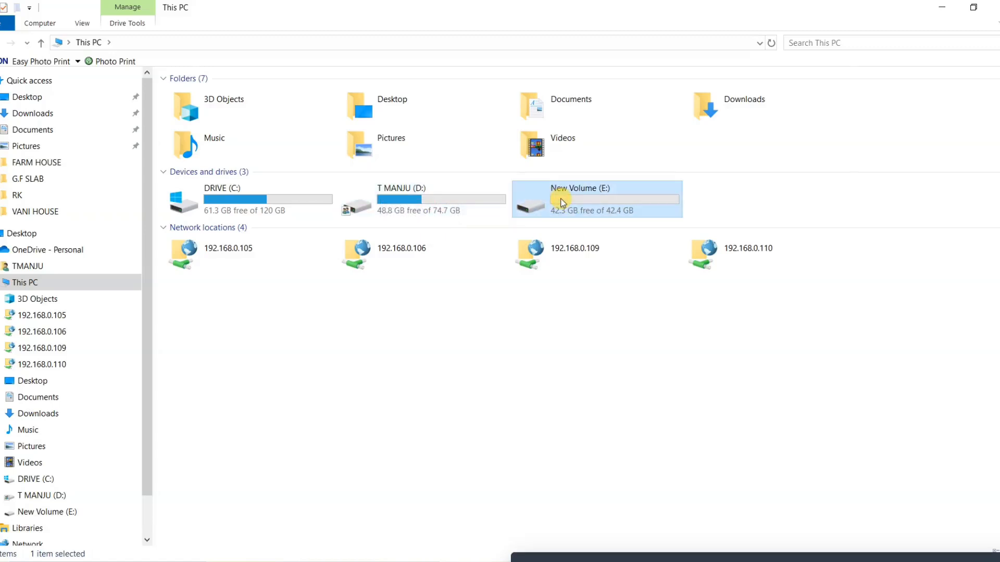